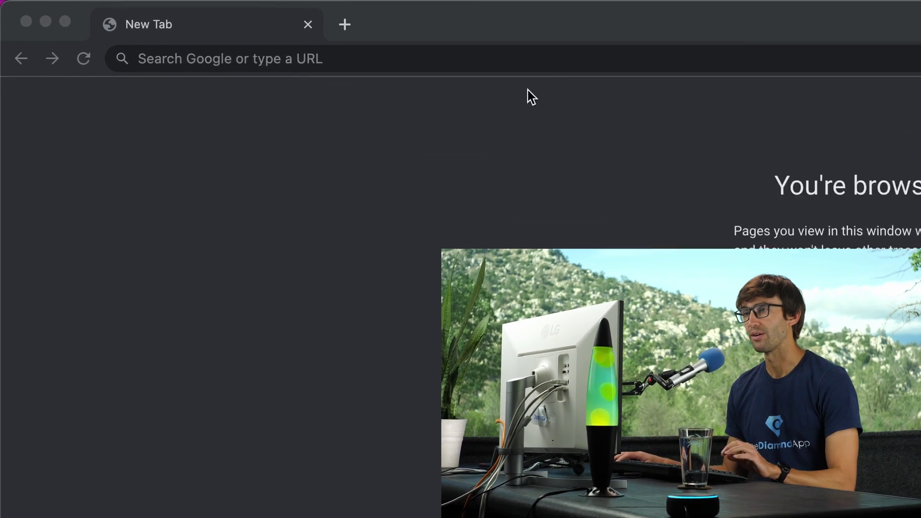
left_click(528, 65)
type("https://www.experte.com/spam-checker")
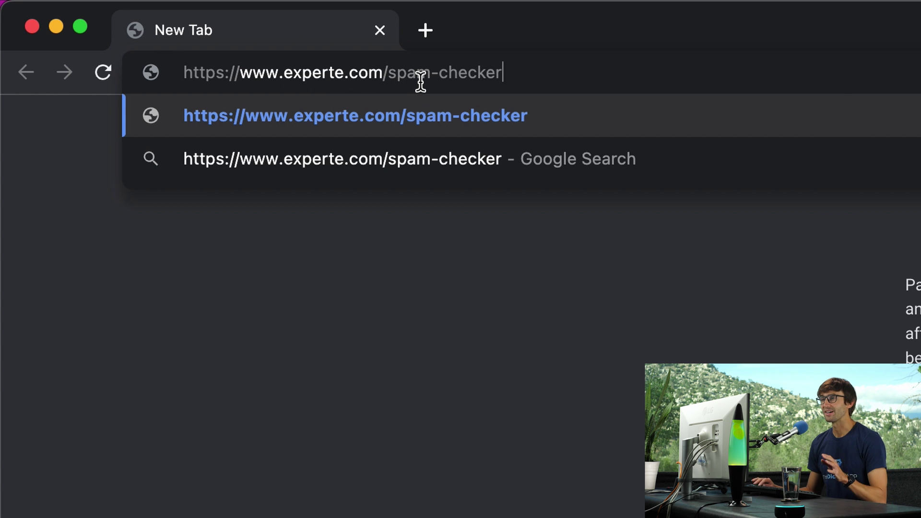
key("Return")
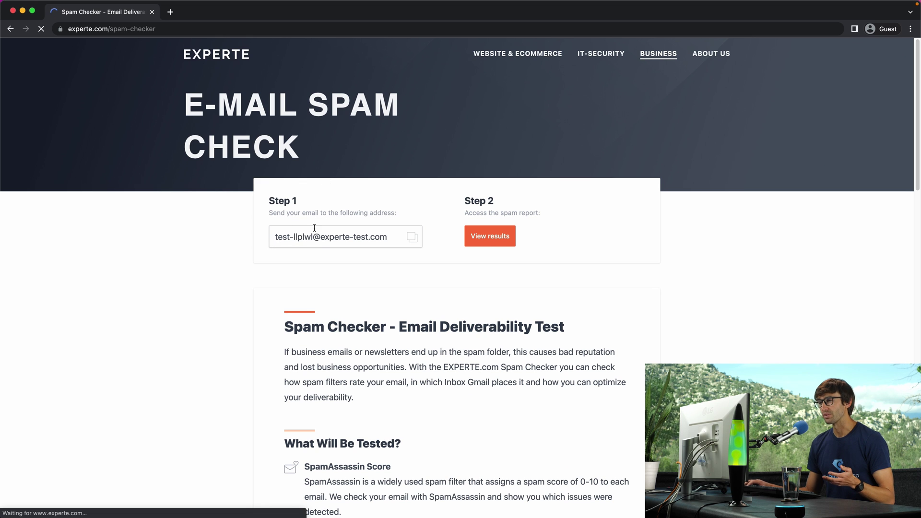
left_click(413, 243)
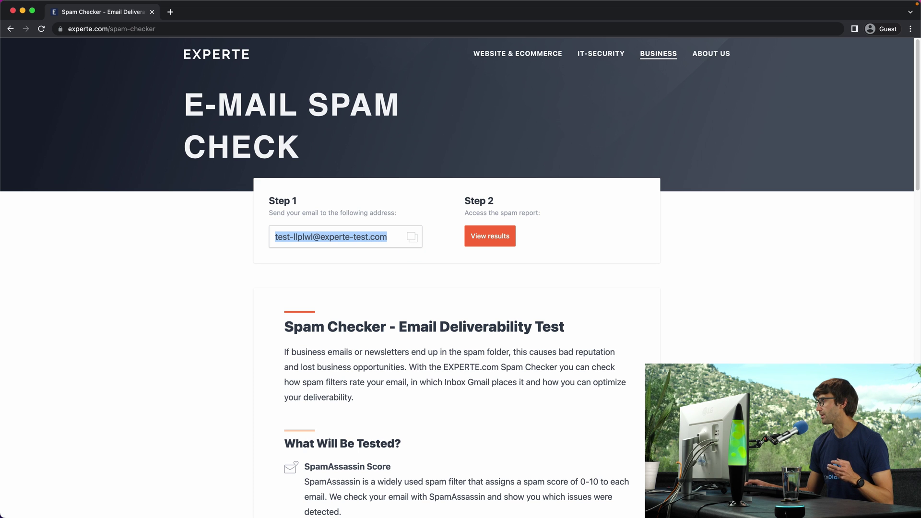
Send a Gmail message 'Email Test #1' with body 'Hello world' to the copied Experte address
key("super+Tab")
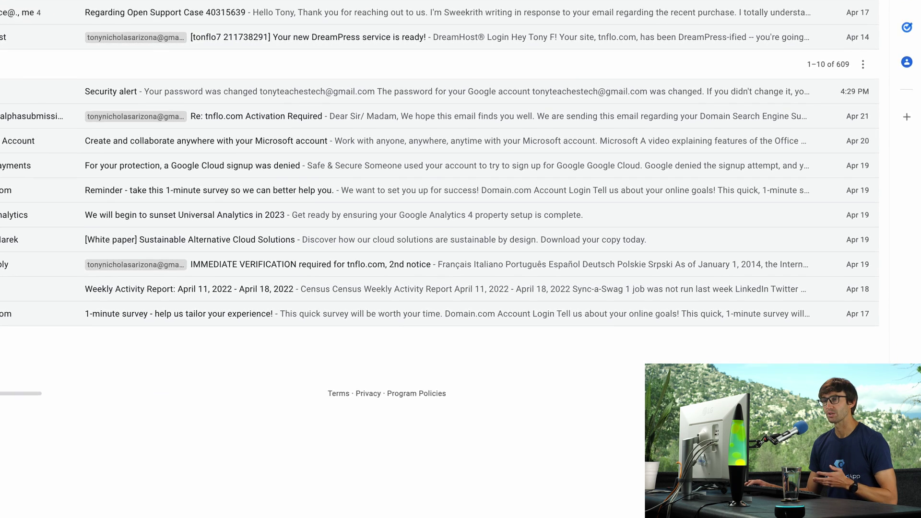
key("c")
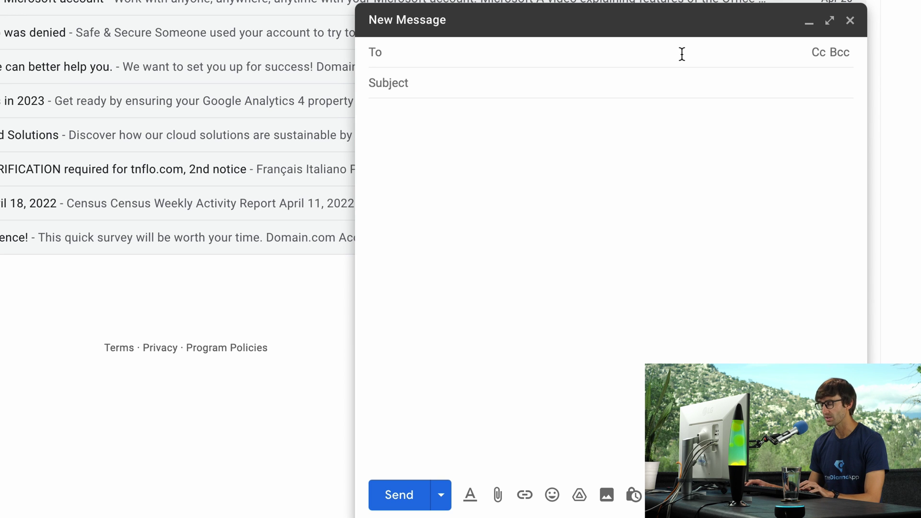
key("Return")
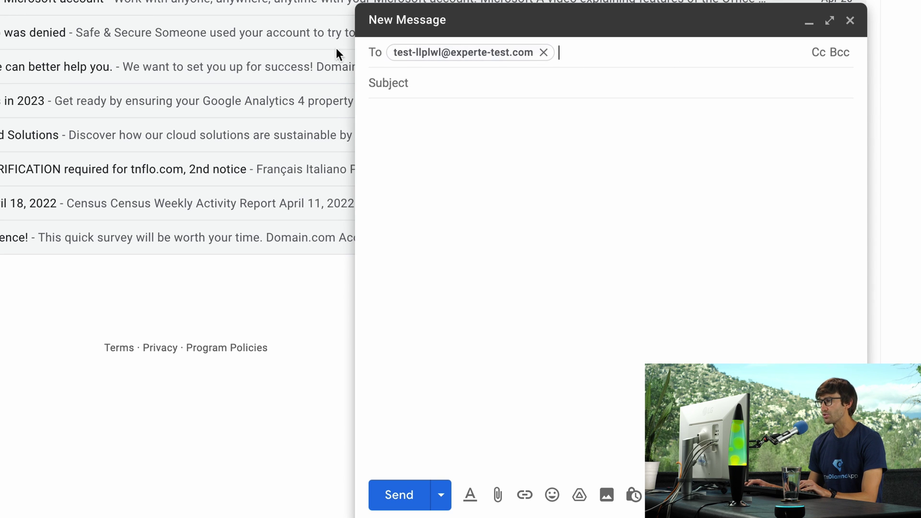
left_click(496, 85)
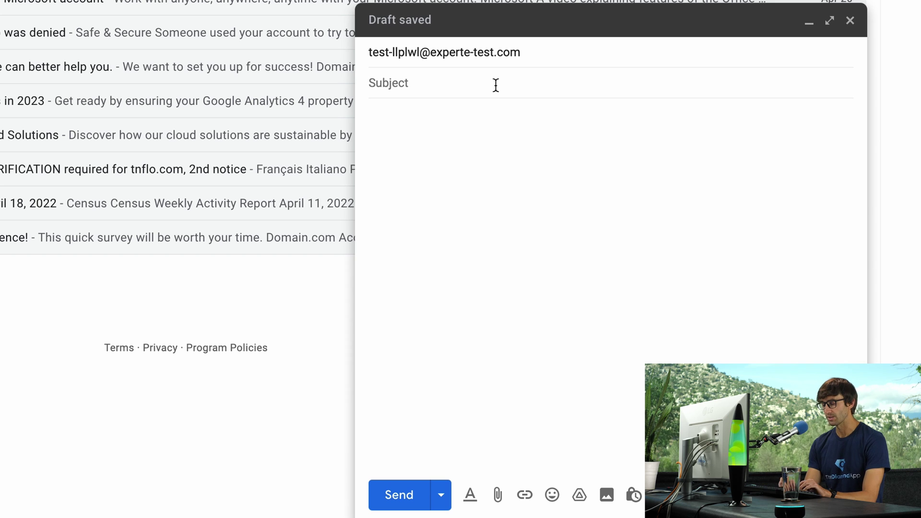
type("Email Test @")
key("BackSpace")
type("#1")
key("Tab")
type("Hello wor")
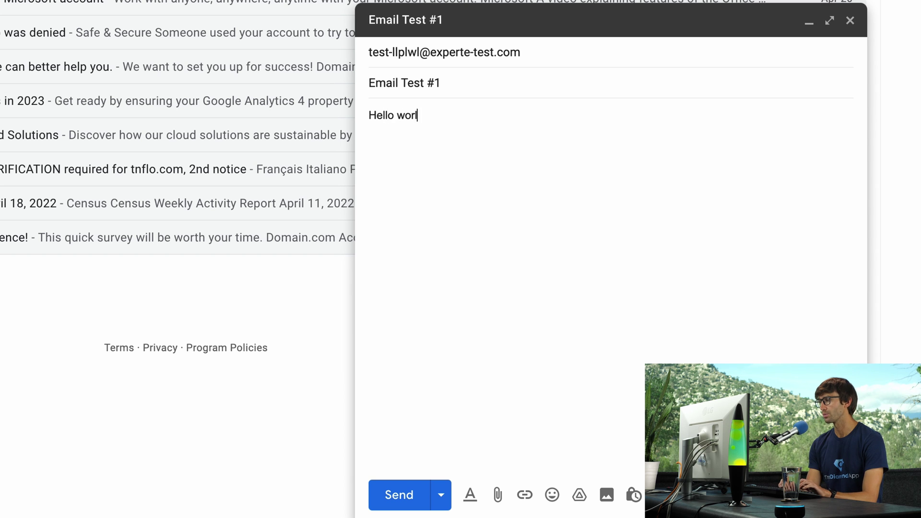
left_click(399, 495)
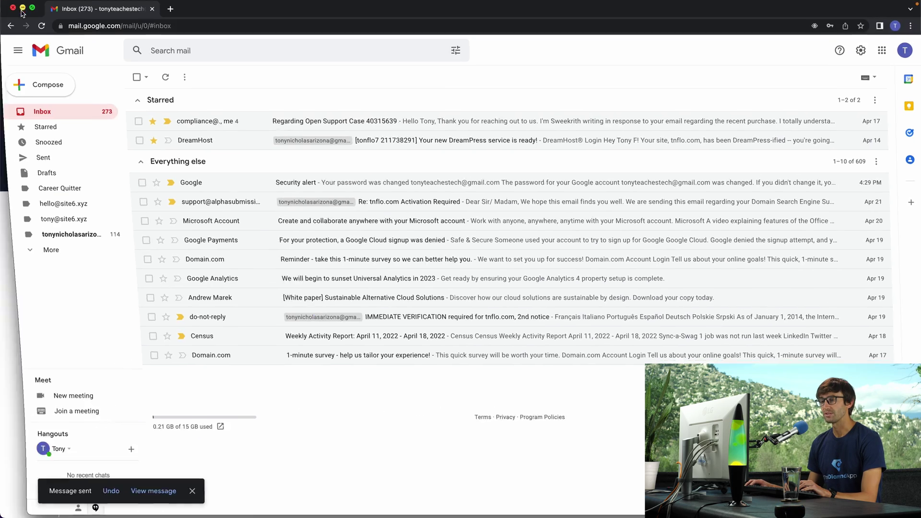
View the spam report for the first email, showing a 100/100 score
left_click(23, 13)
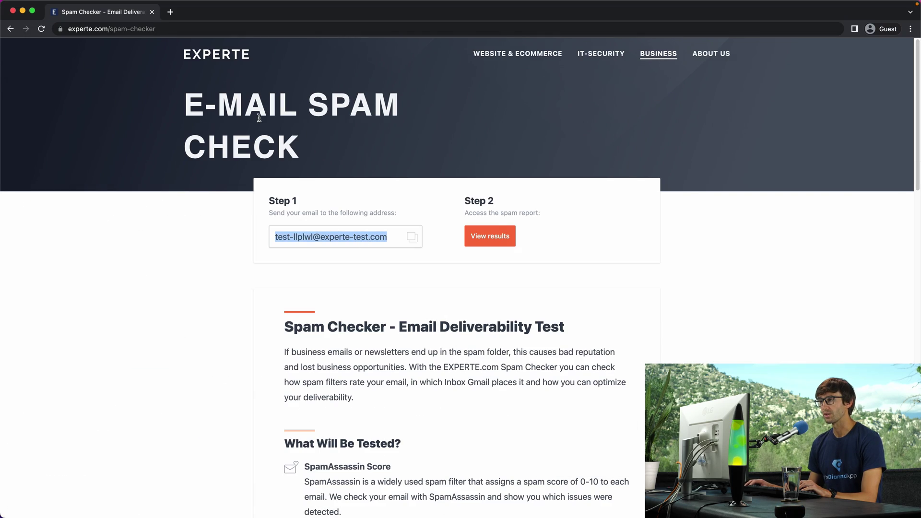
left_click(510, 242)
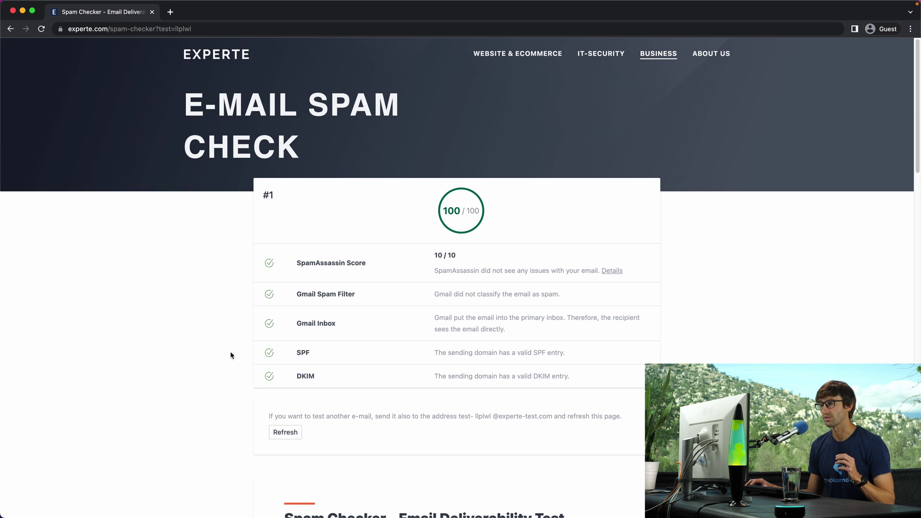
left_click(296, 428)
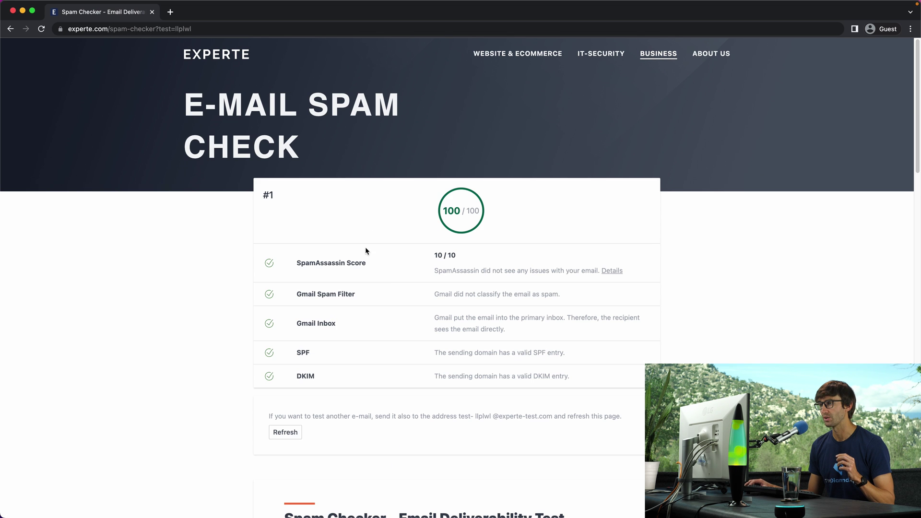
scroll(324, 324, "down", 3)
scroll(324, 324, "up", 3)
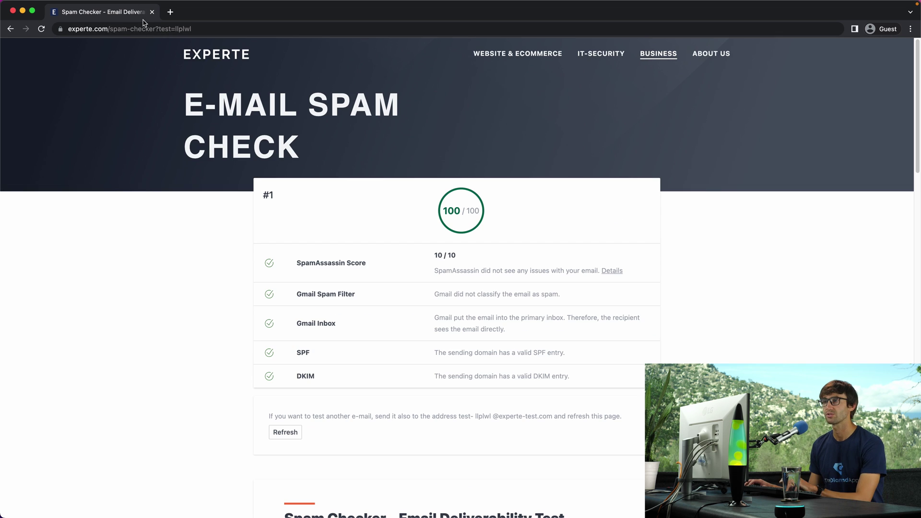
left_click(154, 29)
left_click_drag(155, 30, 191, 28)
key("BackSpace")
key("Return")
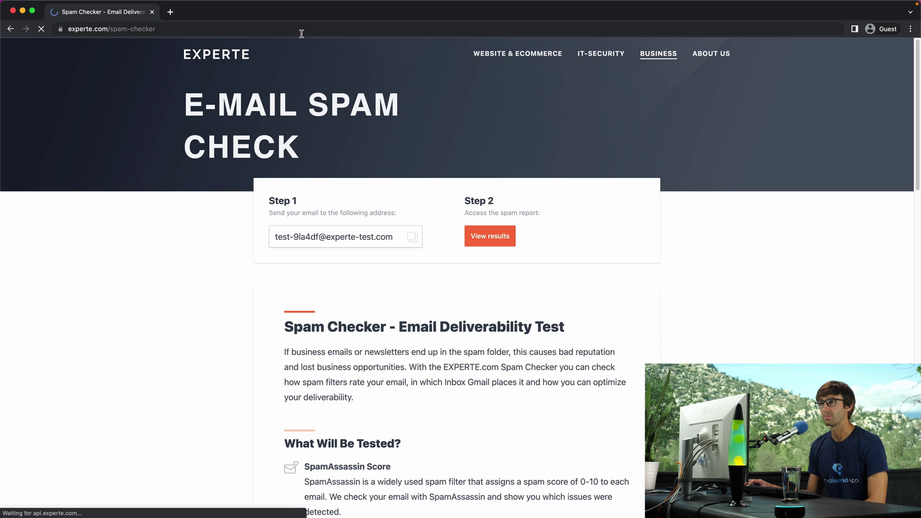
left_click(410, 237)
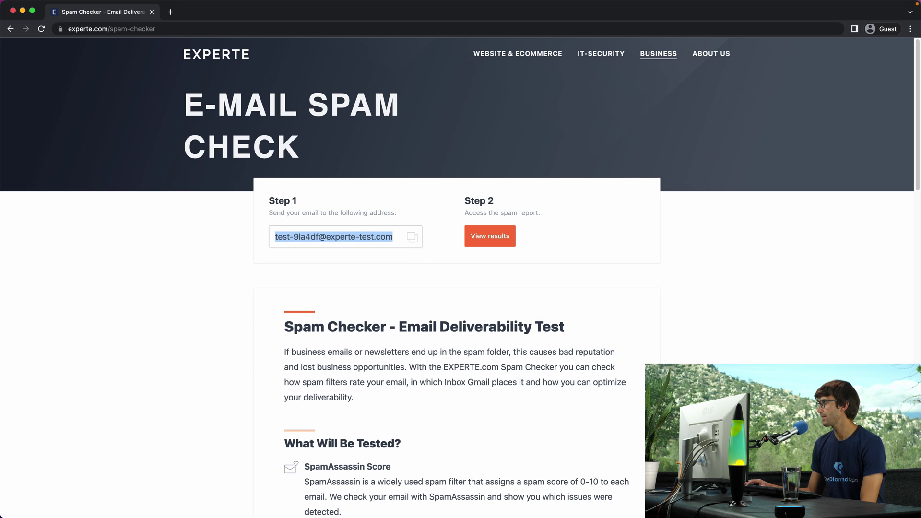
Send 'Test Email #2' with body 'Hello world' from Roundcube to the new Experte address
key("super+Tab")
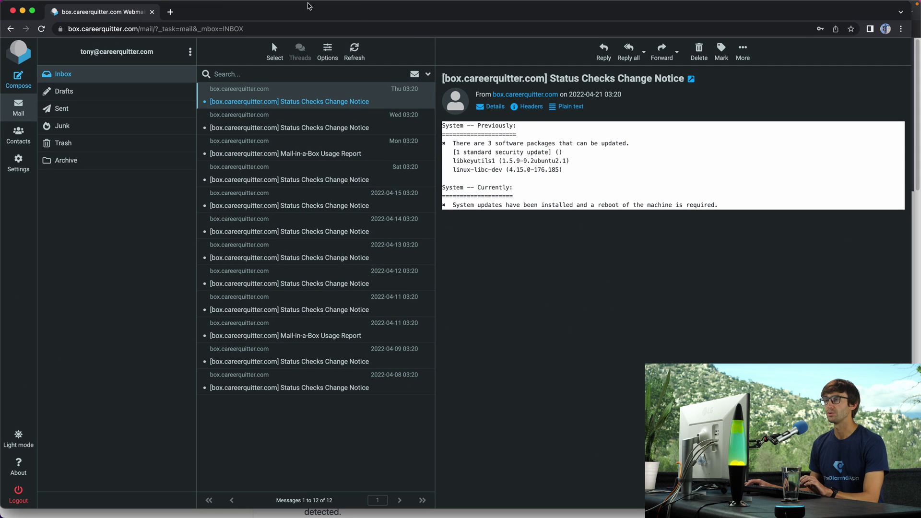
left_click(18, 79)
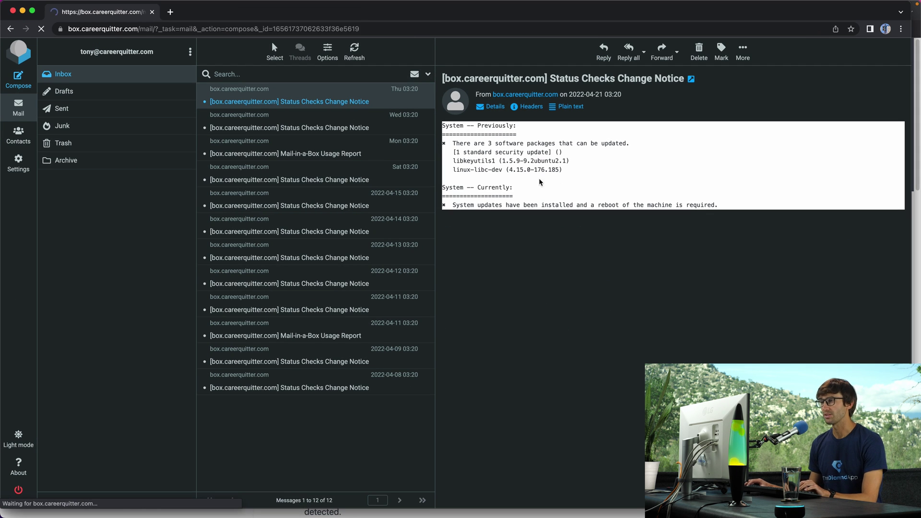
key("super+v")
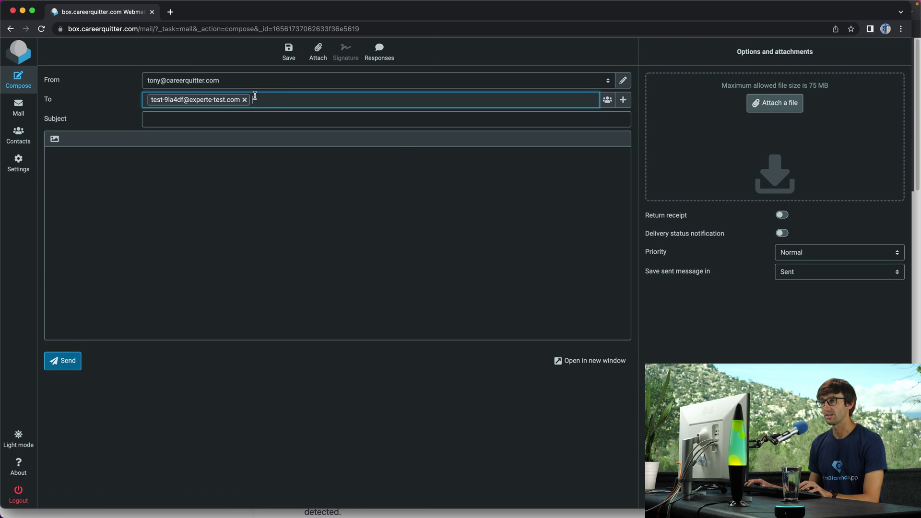
left_click(233, 117)
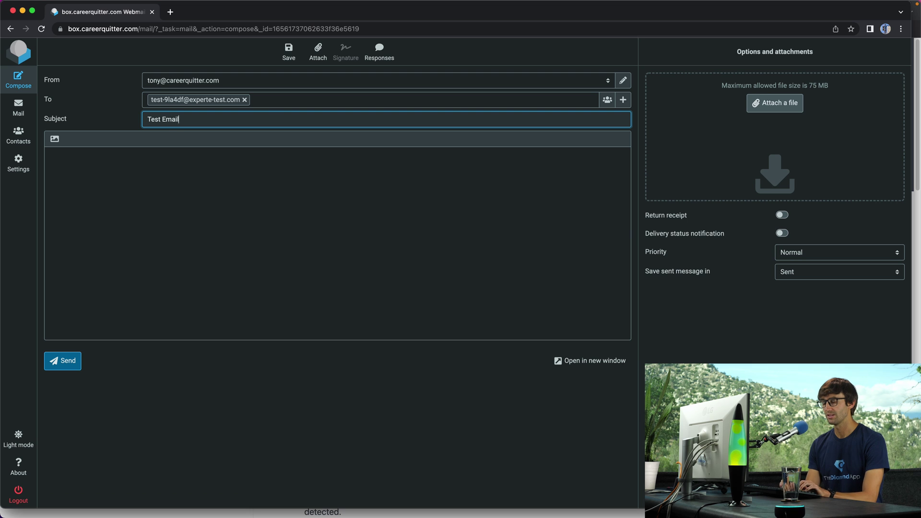
key("Tab")
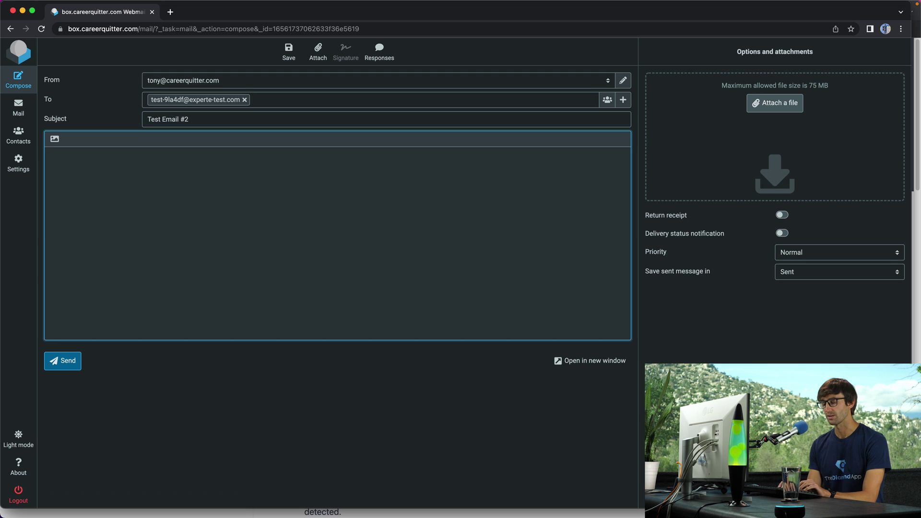
type("Hello")
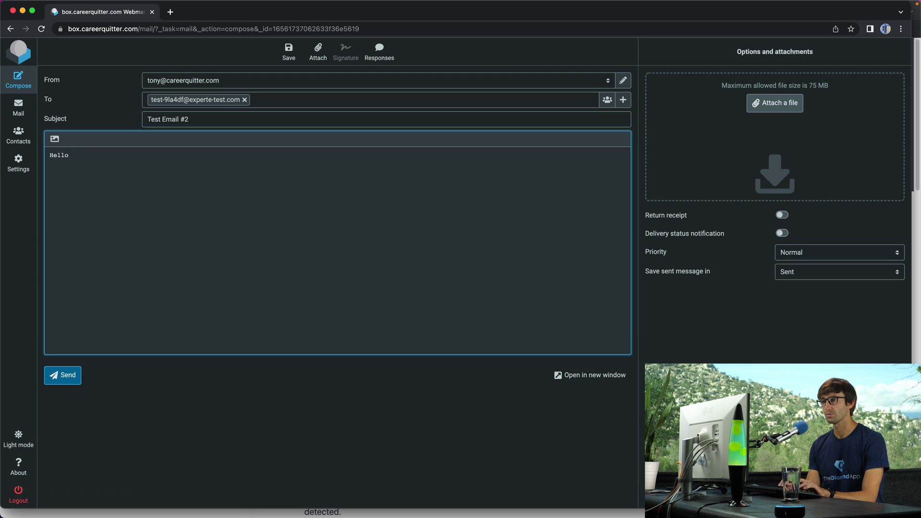
type("d")
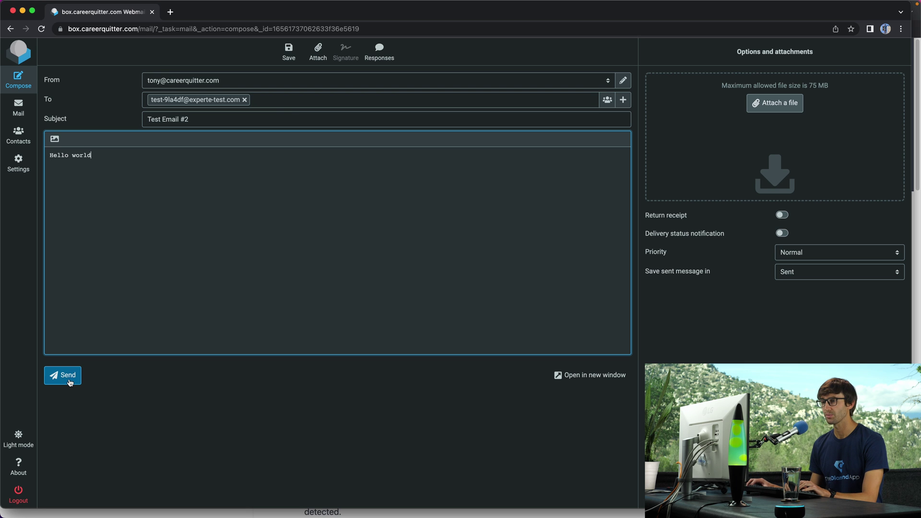
left_click(63, 375)
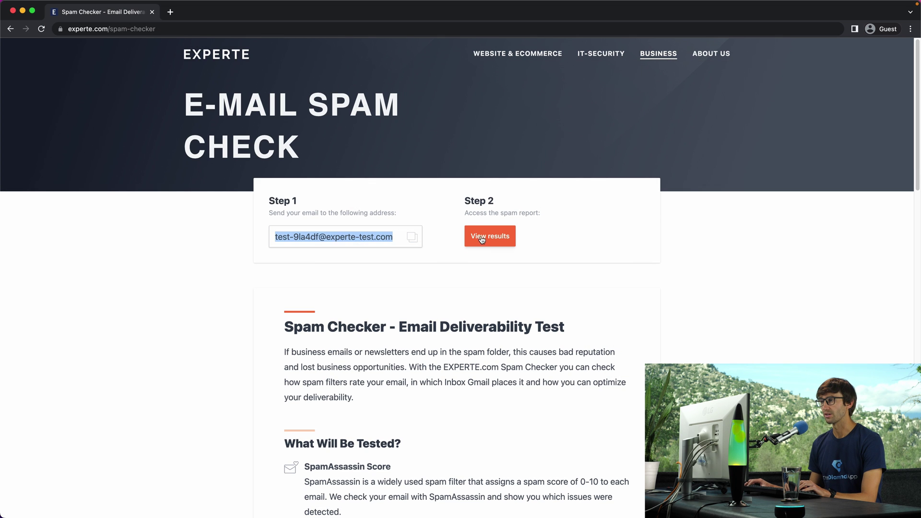
View the Roundcube email's 100/100 report, then reload without the test id and copy a fresh address
left_click(482, 238)
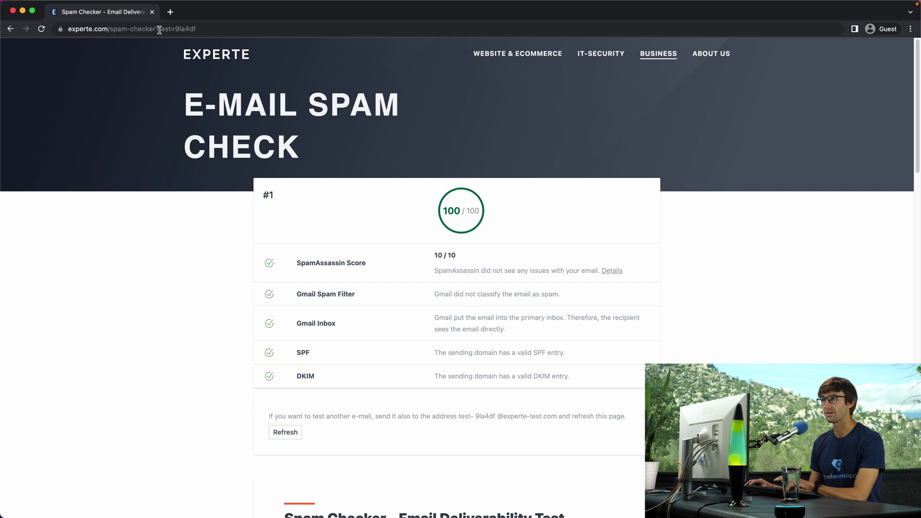
left_click_drag(141, 29, 196, 29)
key("BackSpace")
key("Return")
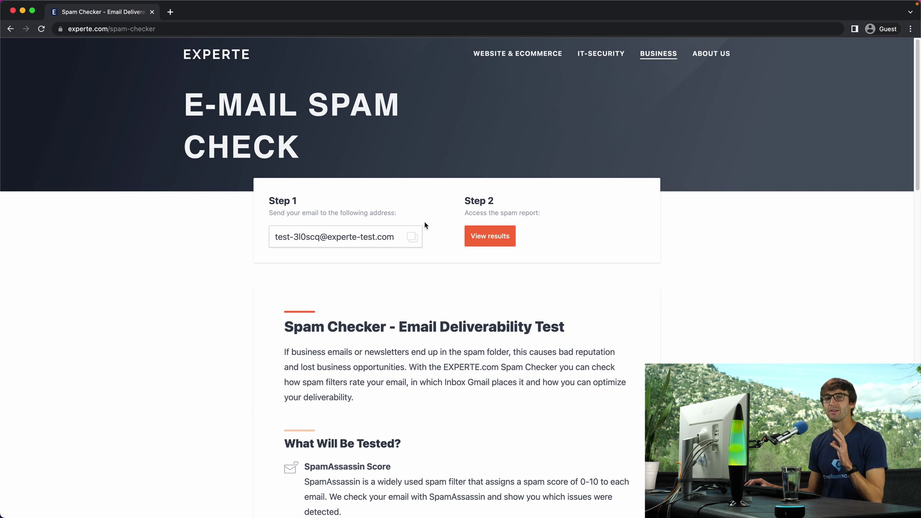
left_click(413, 238)
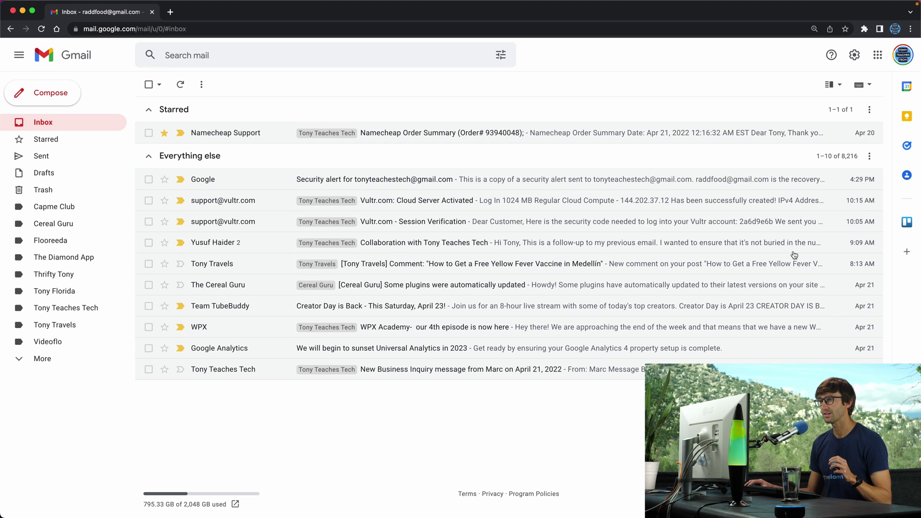
Send 'Test email #3' with body 'Hello world' from the Gmail alias to the new address
left_click(51, 92)
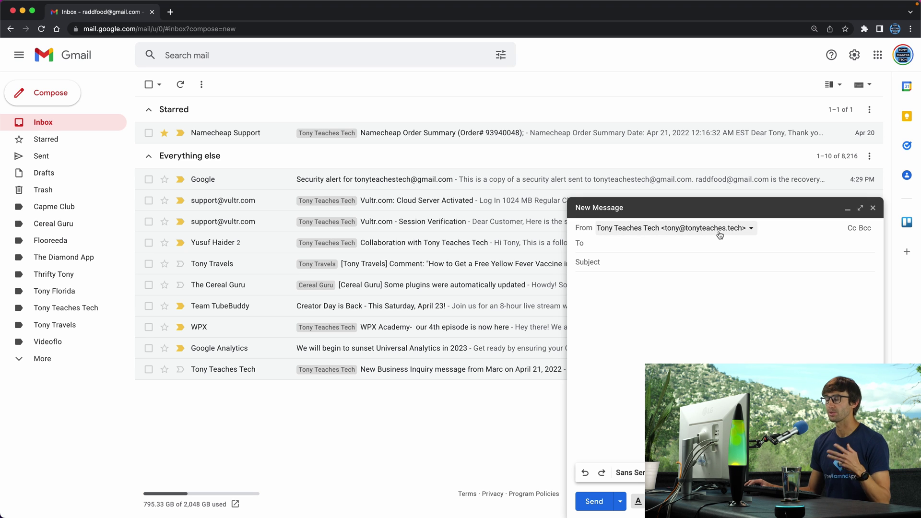
key("ctrl+v")
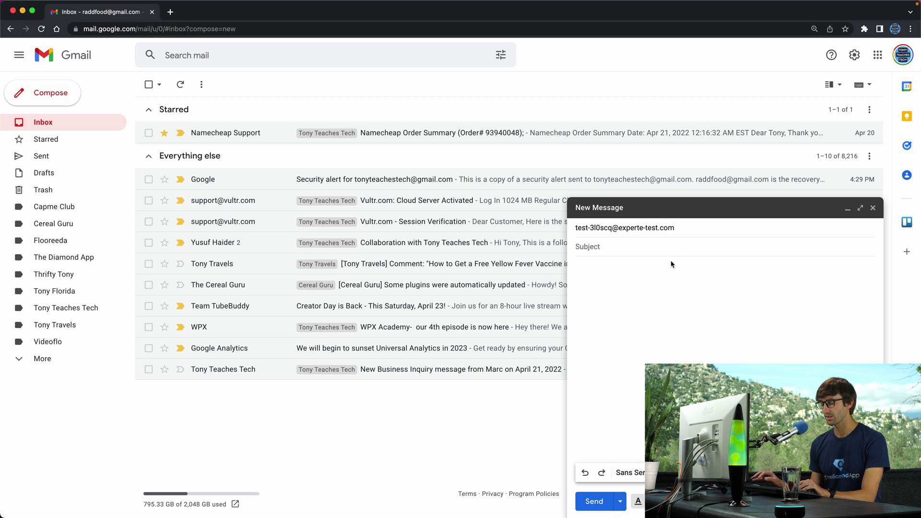
type("Test email #2")
key("BackSpace")
type("3")
key("Tab")
type("Hello world")
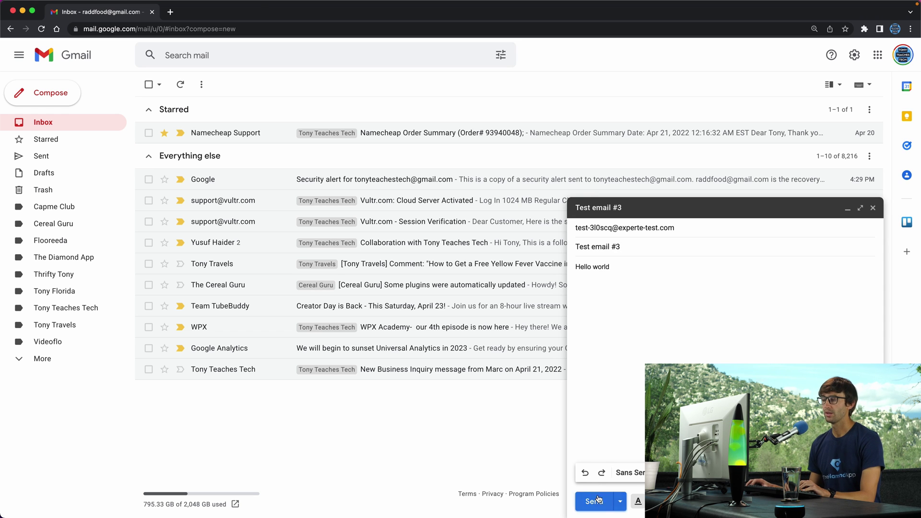
left_click(595, 500)
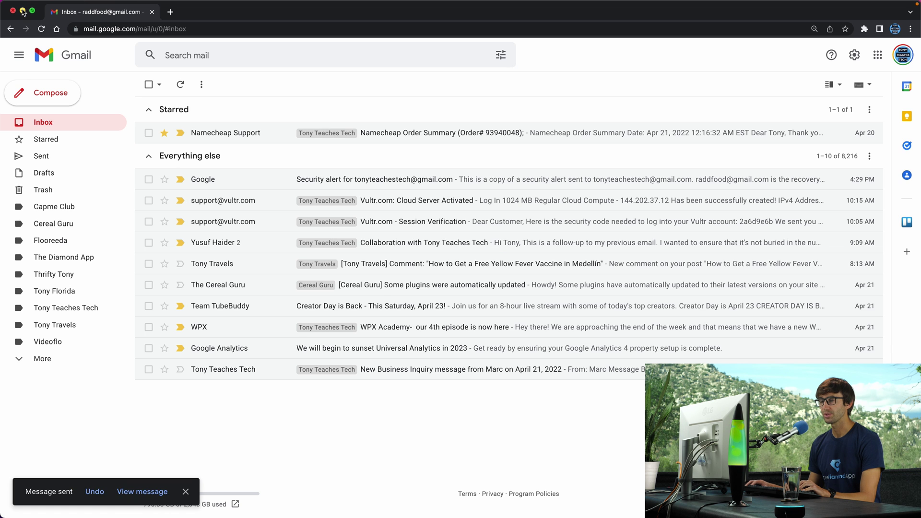
key("super+Tab")
Open the third email's 90/100 report and highlight the failing Gmail Inbox explanation
left_click(445, 244)
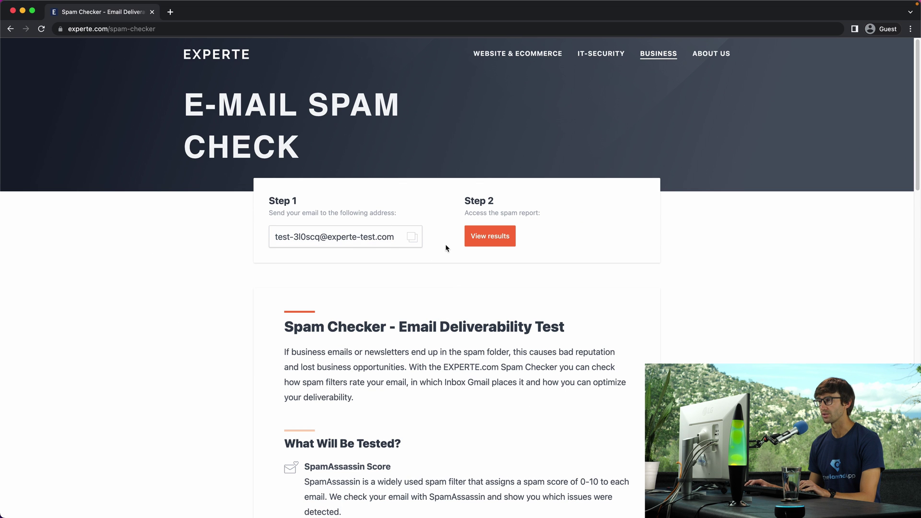
left_click(478, 238)
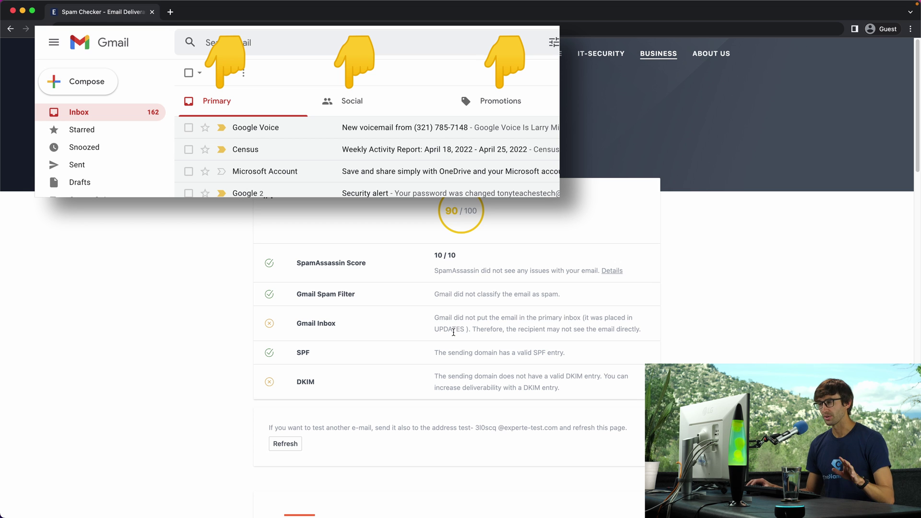
left_click_drag(436, 316, 558, 328)
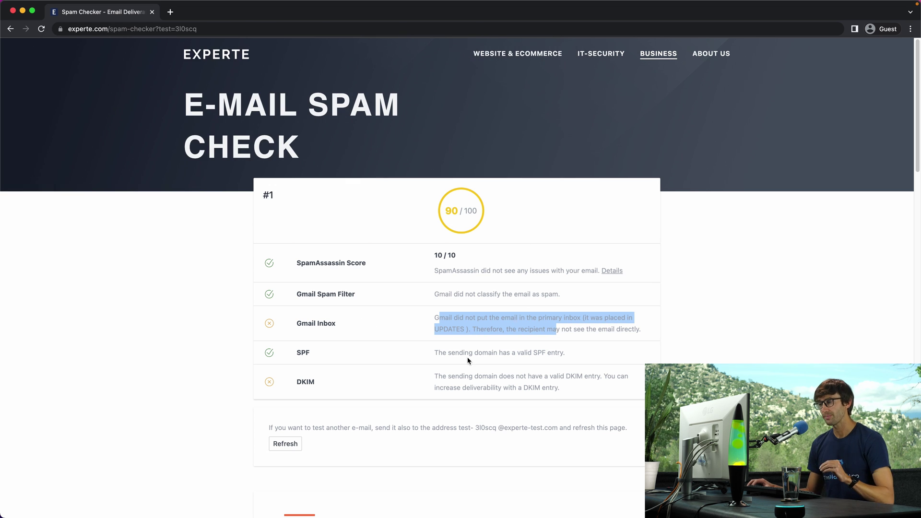
left_click(466, 358)
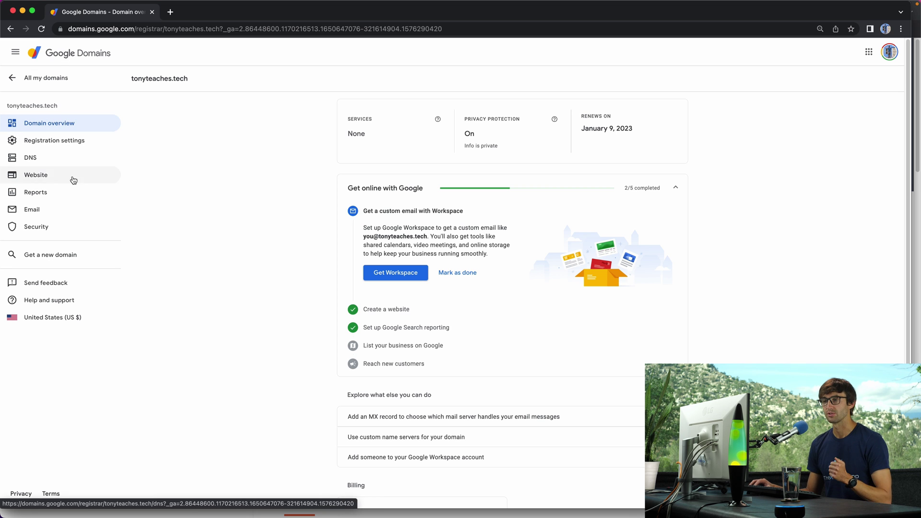
left_click(72, 211)
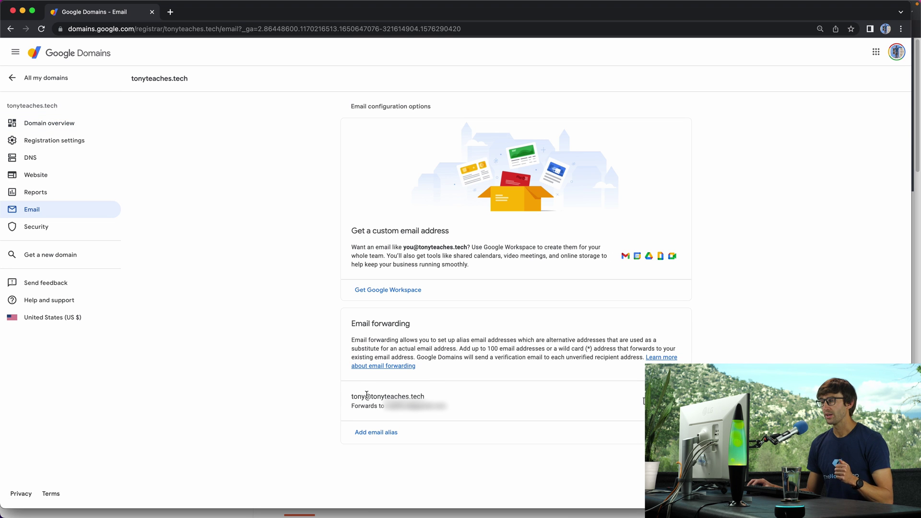
left_click_drag(352, 397, 418, 396)
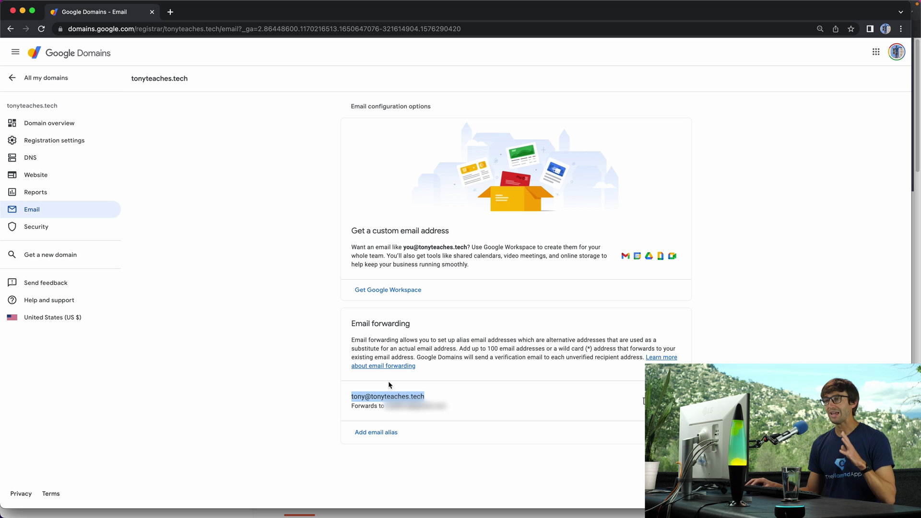
left_click(399, 355)
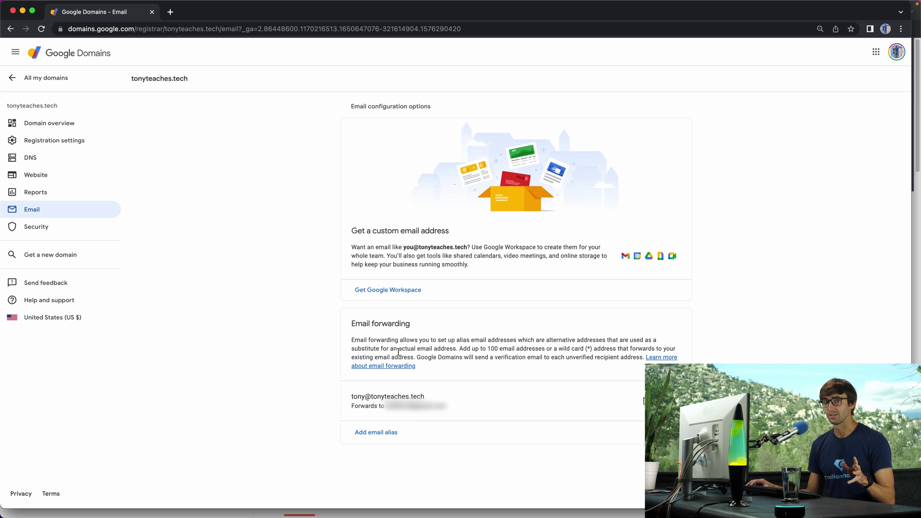